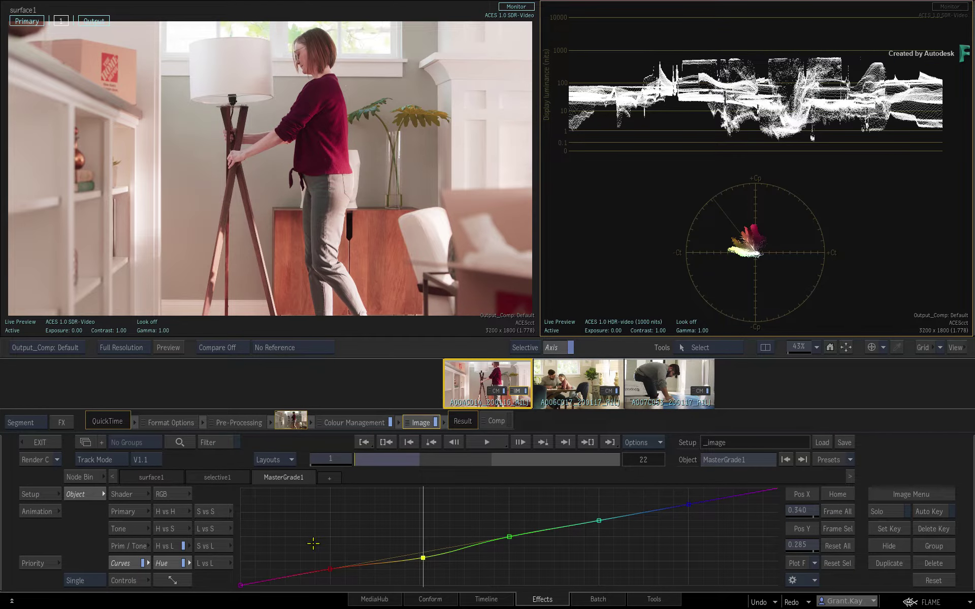
# Review the Primary and Tone controls of MasterGrade1 and reset its Curves menu to the defaults.
pyautogui.click(117, 512)
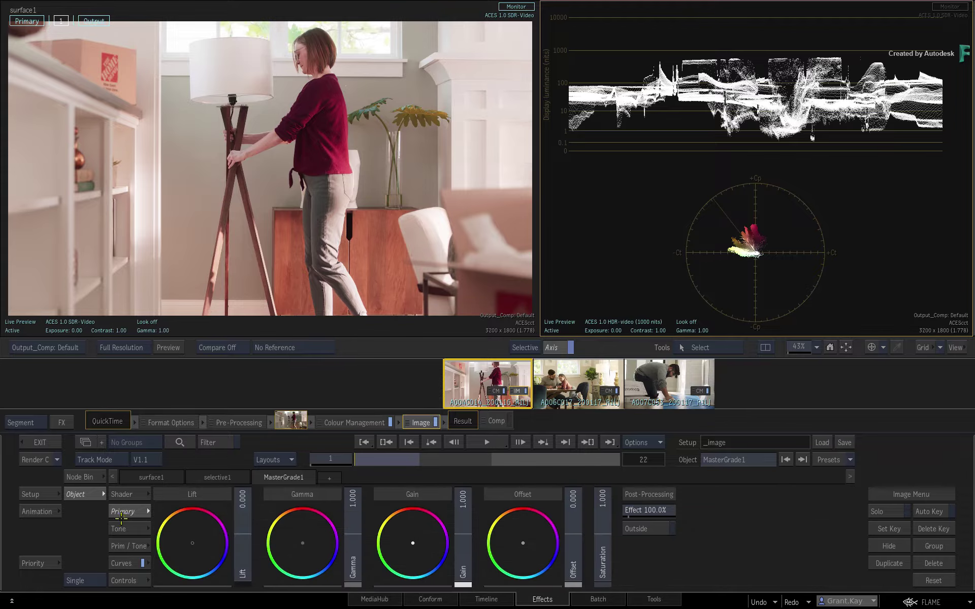
pyautogui.click(118, 529)
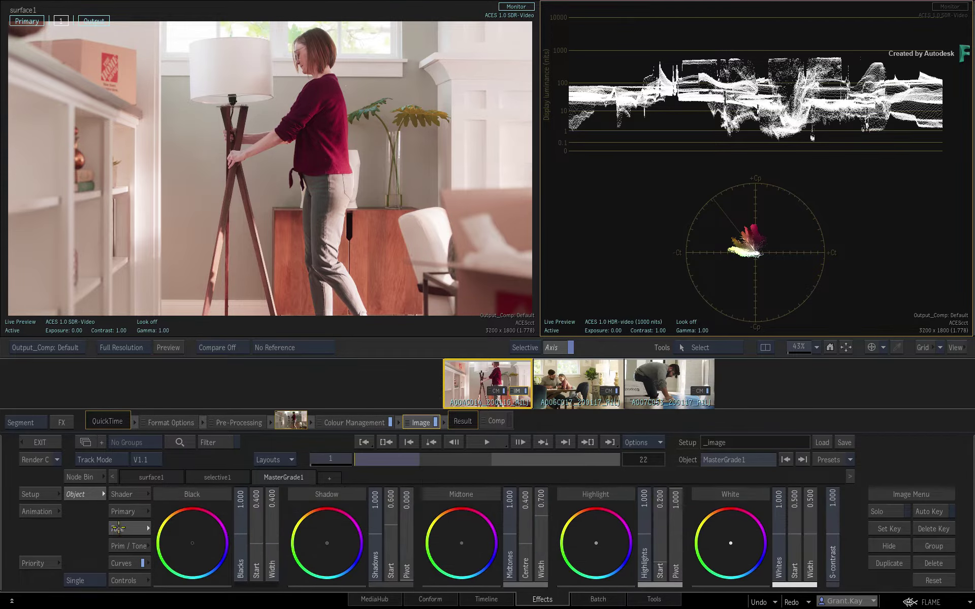
pyautogui.click(121, 511)
pyautogui.click(118, 528)
pyautogui.click(120, 510)
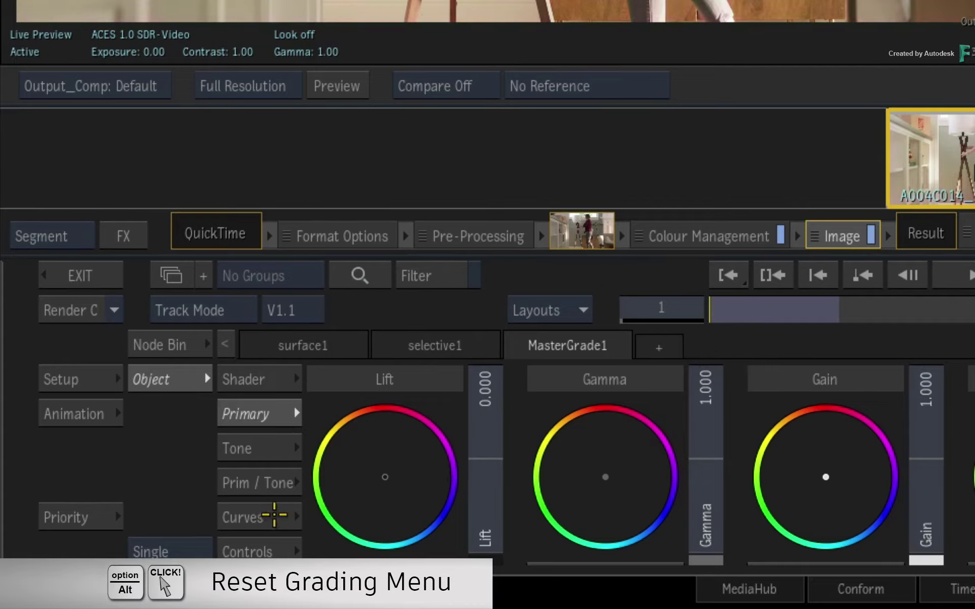
pyautogui.keyDown('alt'); pyautogui.click(269, 517); pyautogui.keyUp('alt')
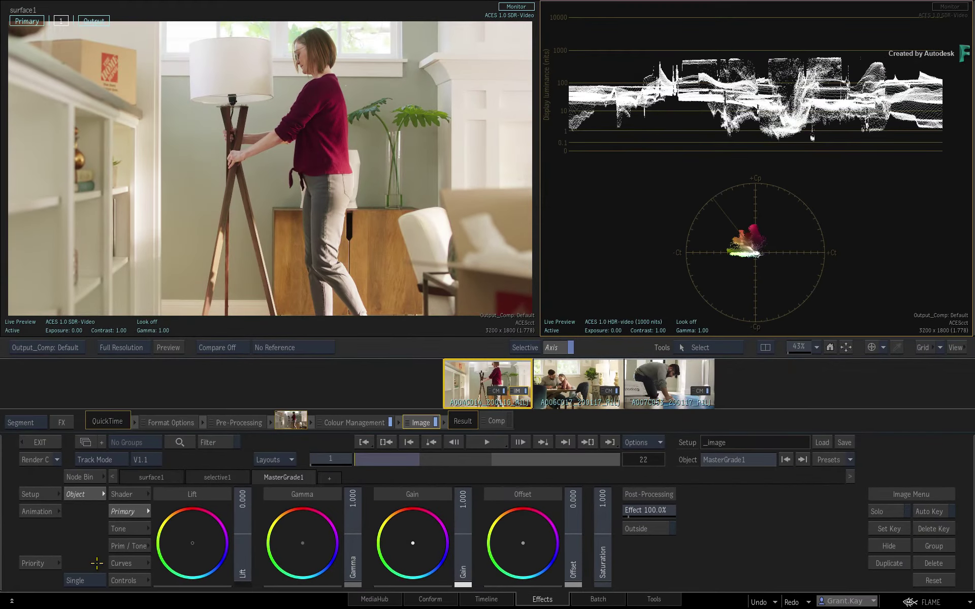
# Set the image type of MasterGrade1 to Scene-linear in its grading controls.
pyautogui.click(112, 563)
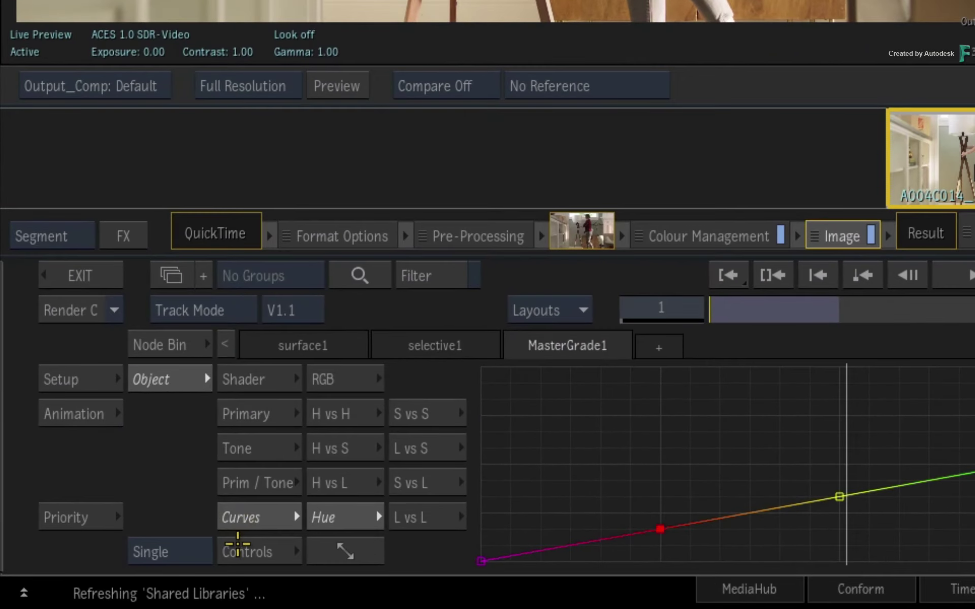
pyautogui.click(236, 552)
pyautogui.click(358, 422)
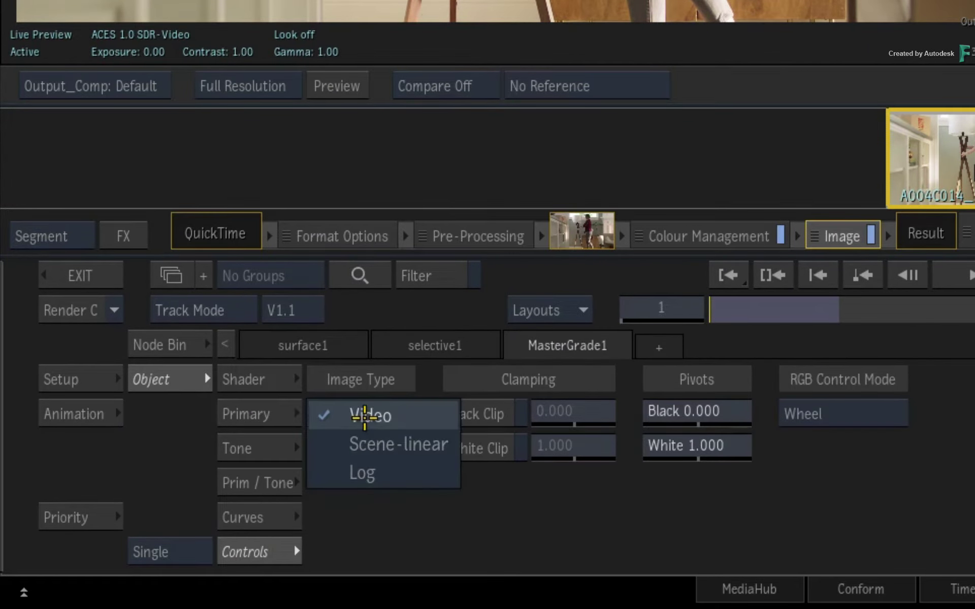
pyautogui.click(404, 443)
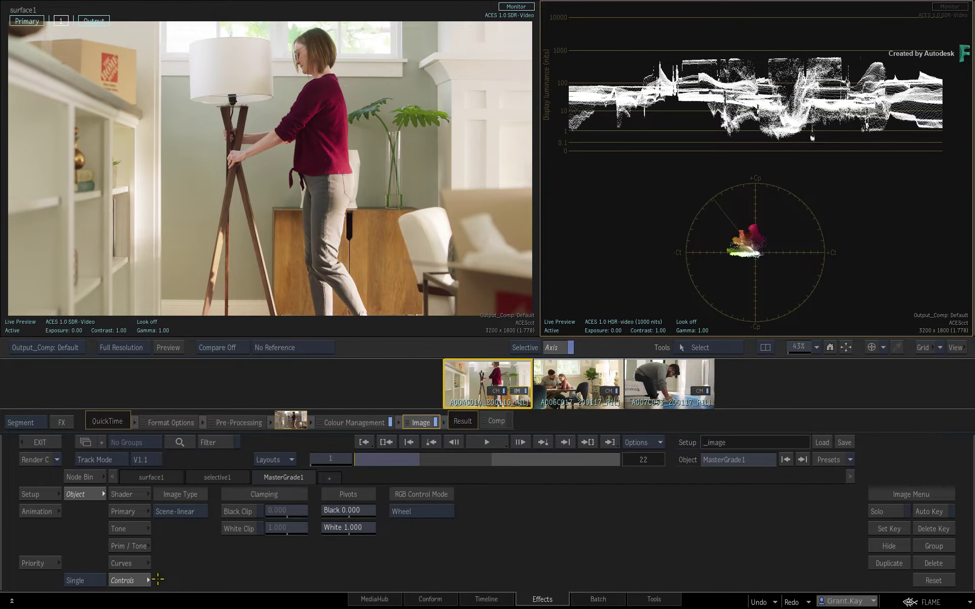
# Shift the middle point of MasterGrade1's master RGB curve to about X 0.143, Y 0.000.
pyautogui.click(122, 563)
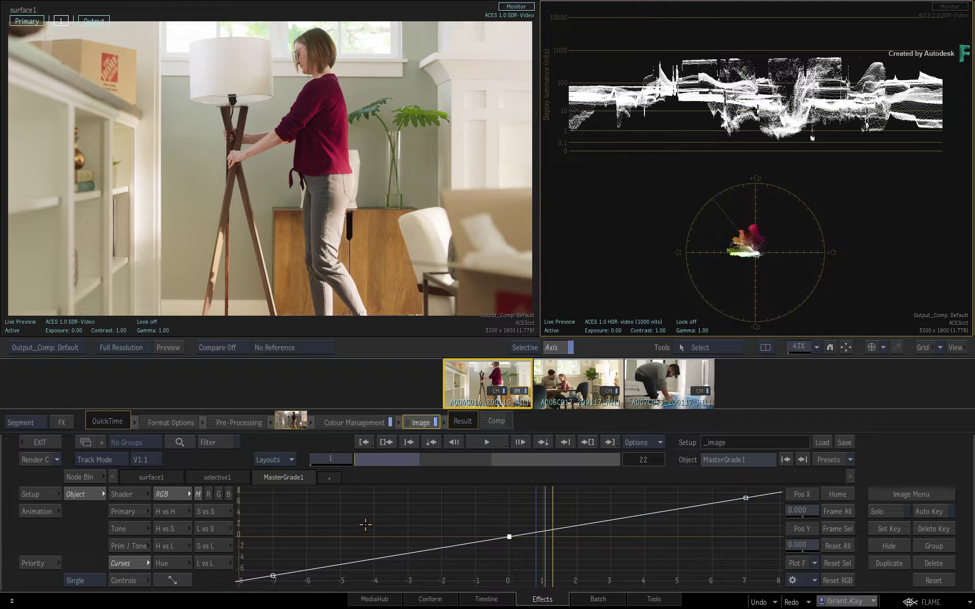
pyautogui.hotkey('alt', '2')
pyautogui.moveTo(509, 537)
pyautogui.mouseDown()
pyautogui.moveTo(507, 526)
pyautogui.moveTo(513, 546)
pyautogui.moveTo(512, 528)
pyautogui.moveTo(514, 537)
pyautogui.mouseUp()
# Apply the HDR preset to the scopes viewport.
pyautogui.rightClick(643, 207)
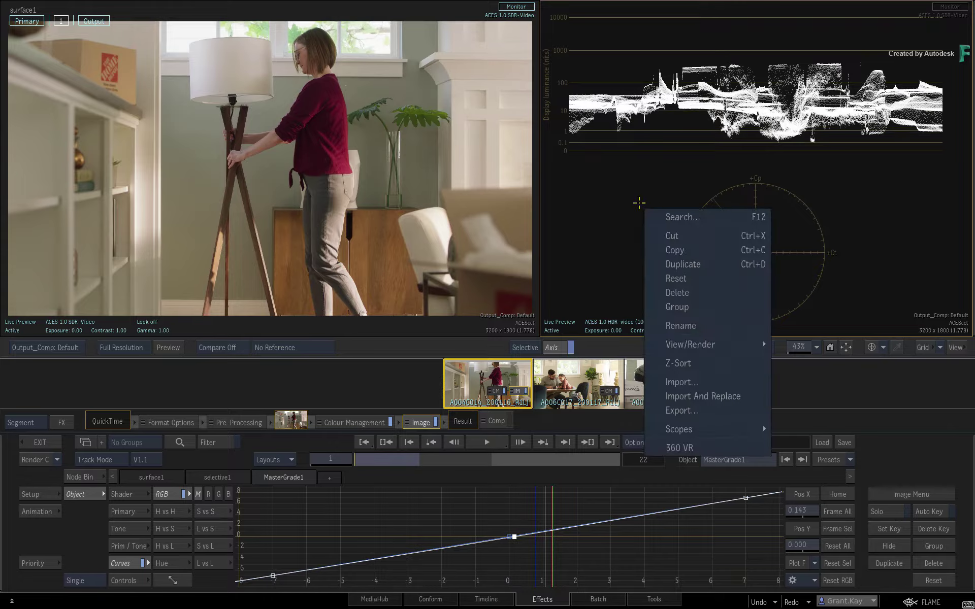
pyautogui.moveTo(711, 429)
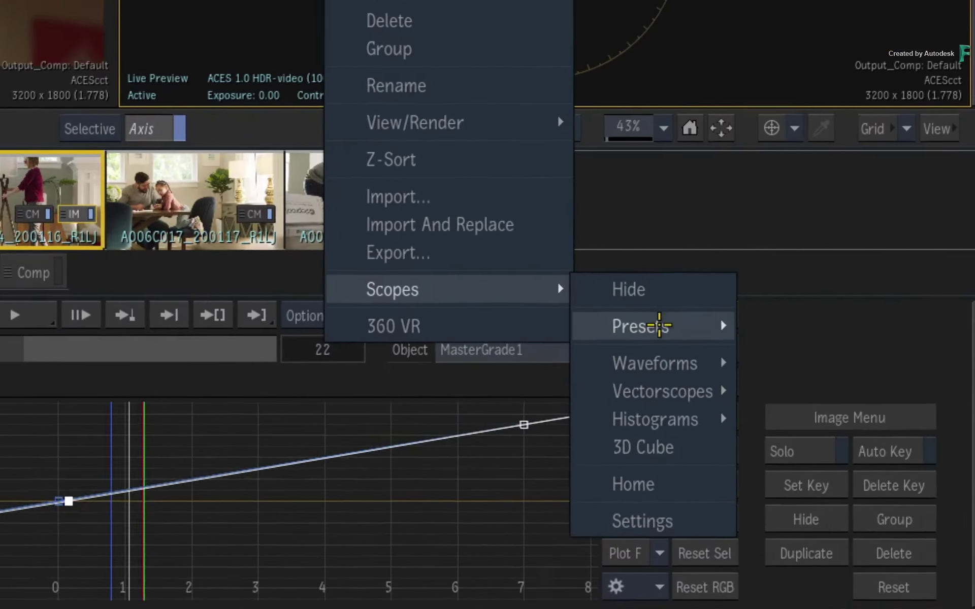
pyautogui.moveTo(817, 449)
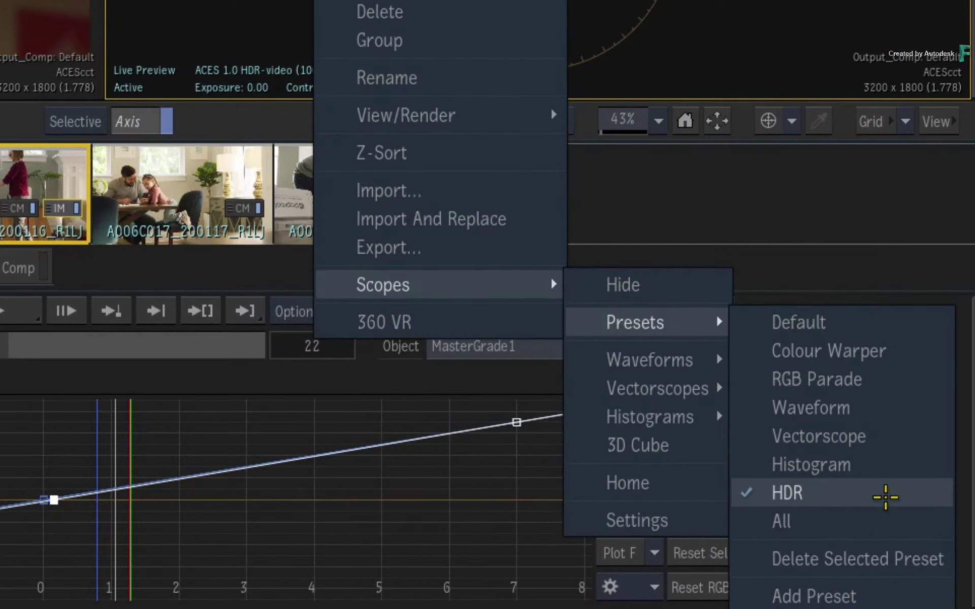
pyautogui.click(896, 491)
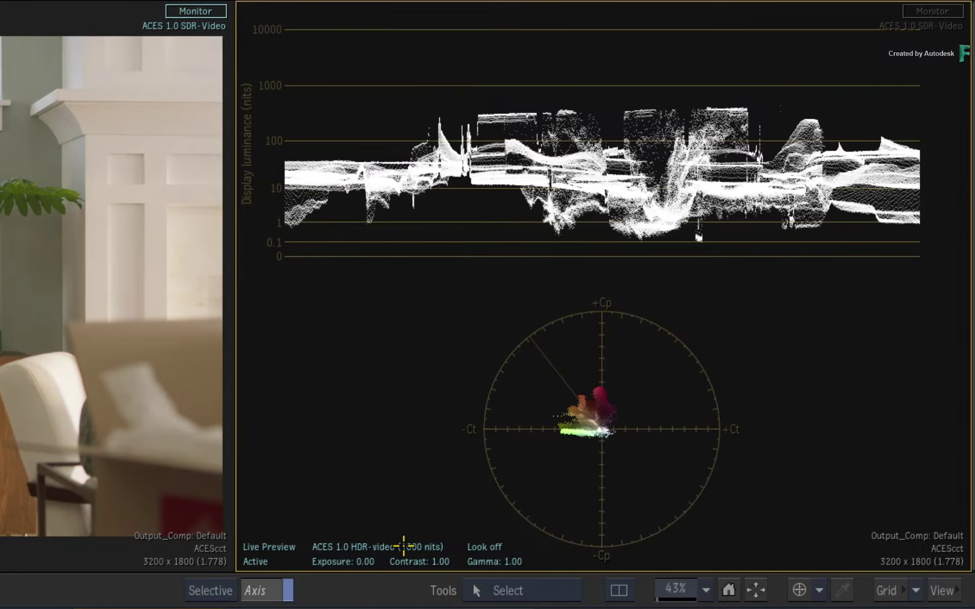
# Set the scopes viewport to ACES 1.0 HDR-video (1000 nits) and the image viewport to ACES 1.0 SDR-Video.
pyautogui.click(406, 547)
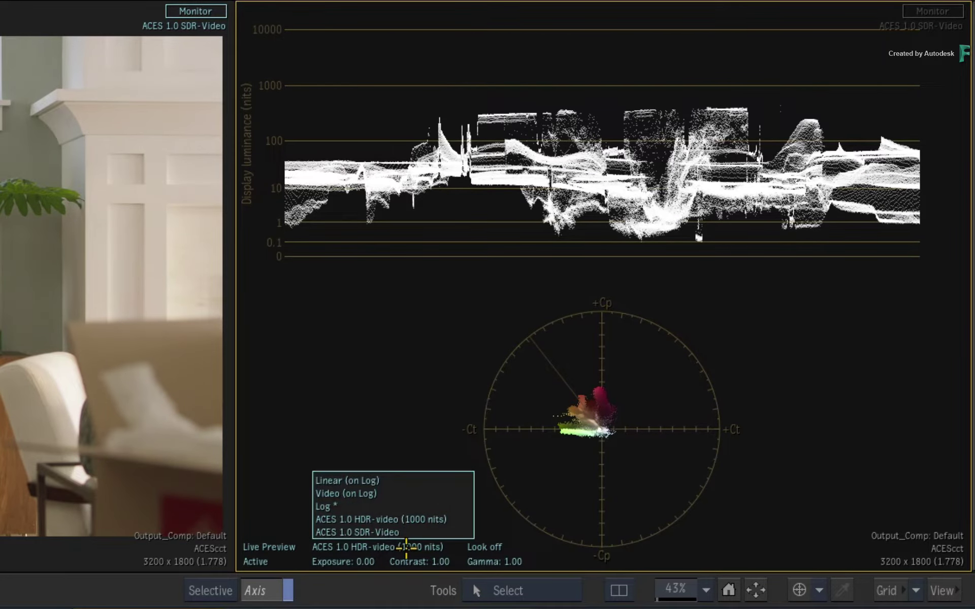
pyautogui.click(446, 518)
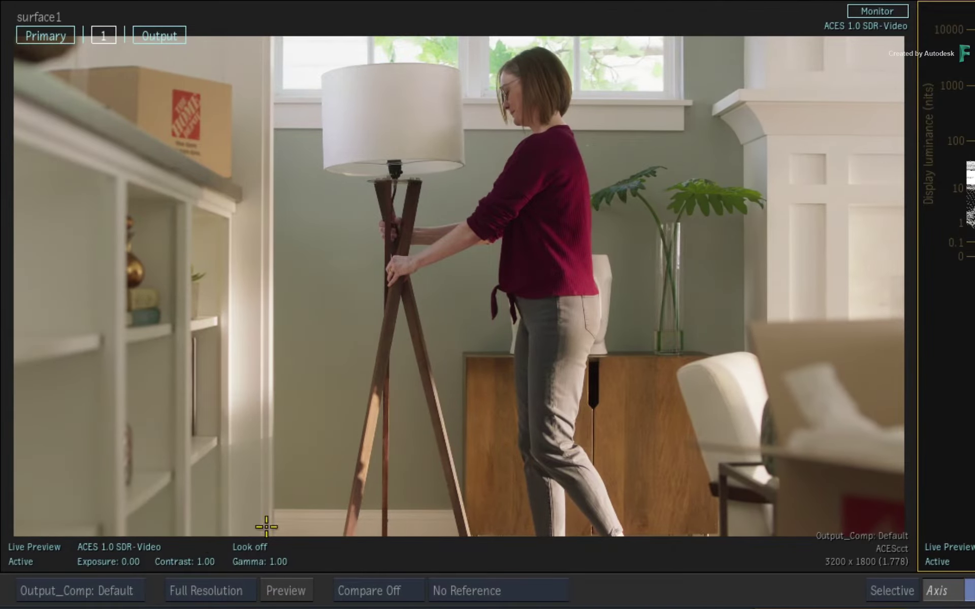
pyautogui.click(148, 547)
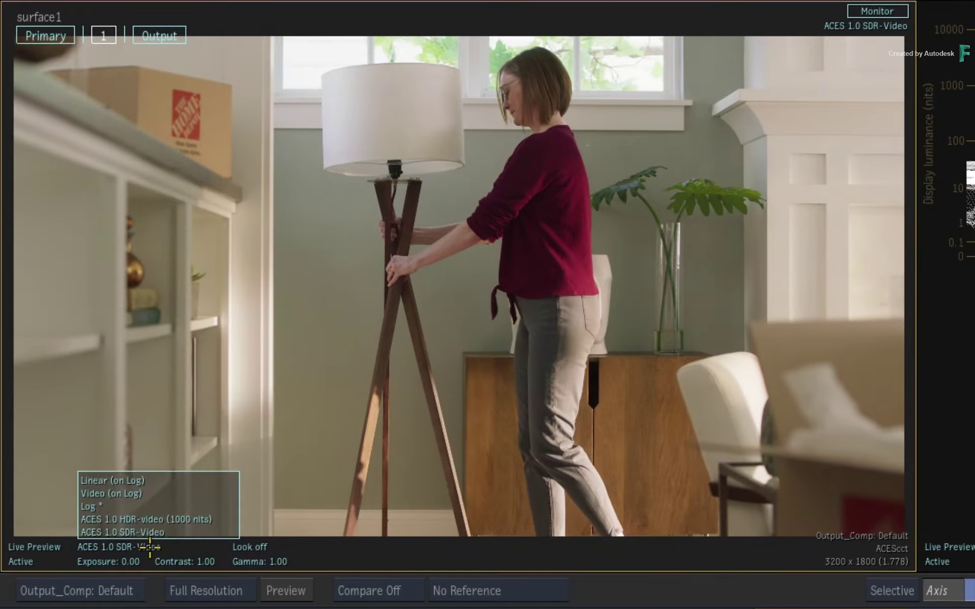
pyautogui.click(162, 532)
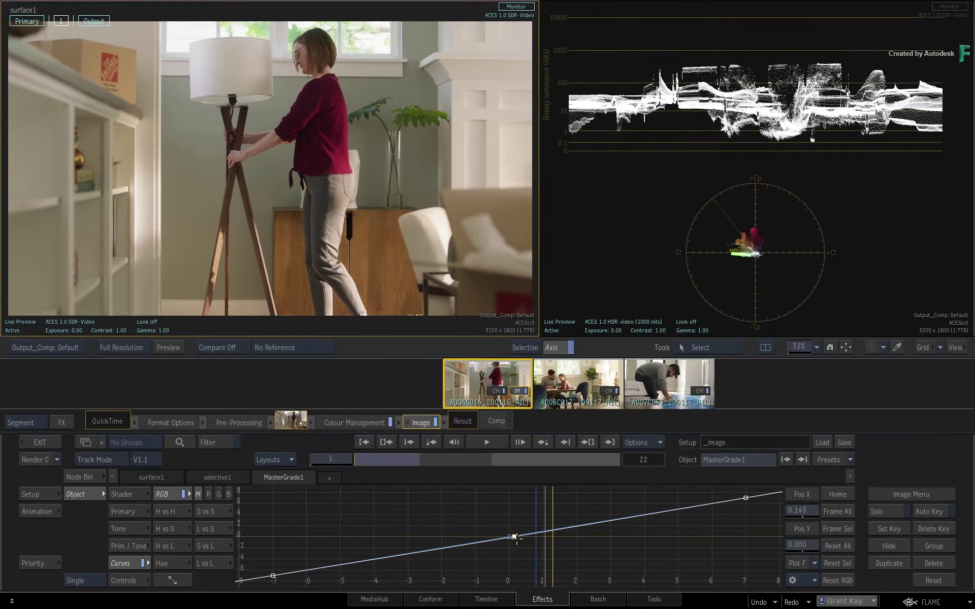
# Shift the middle point of the master RGB curve to about X 0.263, Y 0.000 and open the scopes settings.
pyautogui.moveTo(515, 536); pyautogui.dragTo(517, 540)
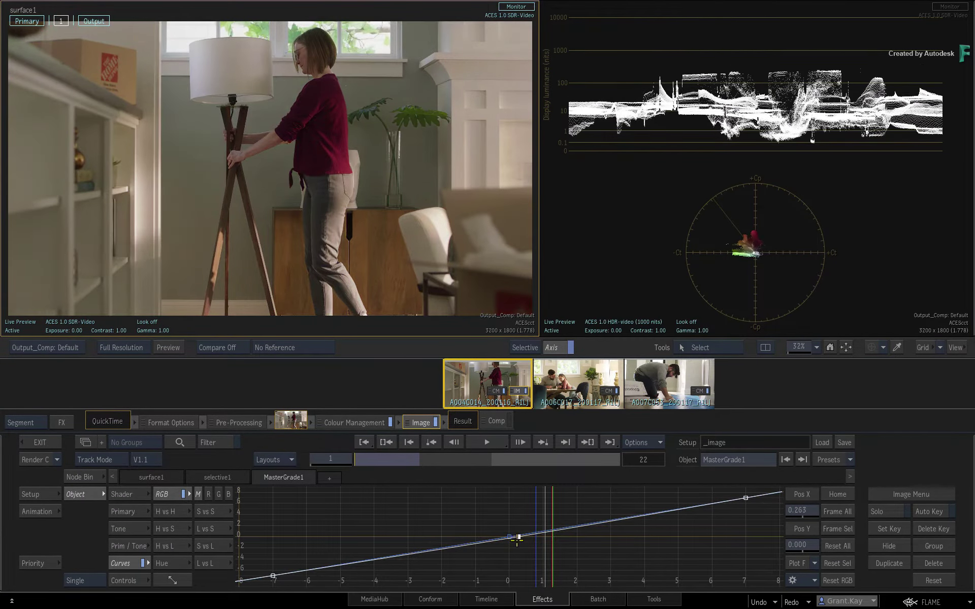
pyautogui.rightClick(675, 243)
pyautogui.moveTo(711, 459)
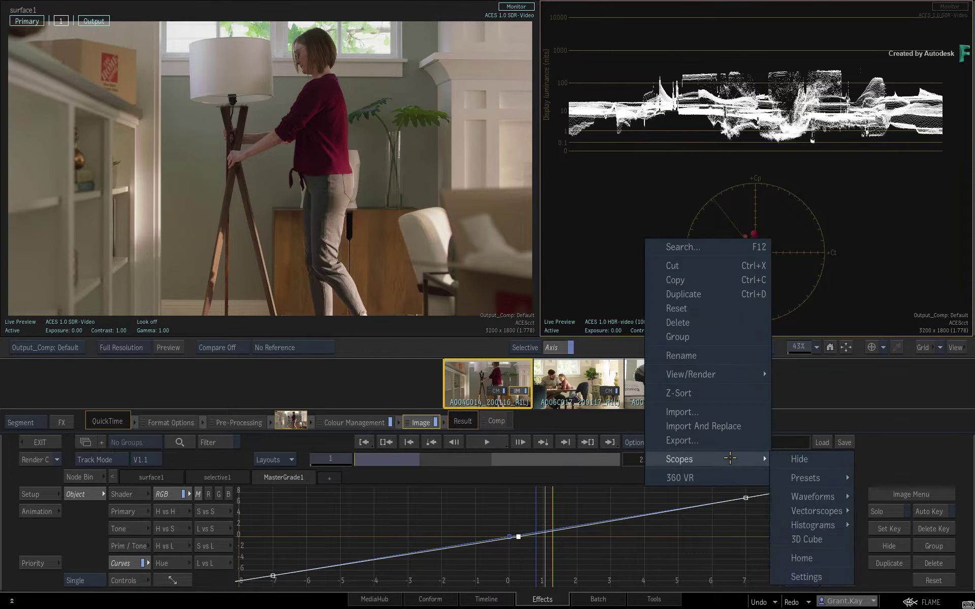
pyautogui.click(795, 575)
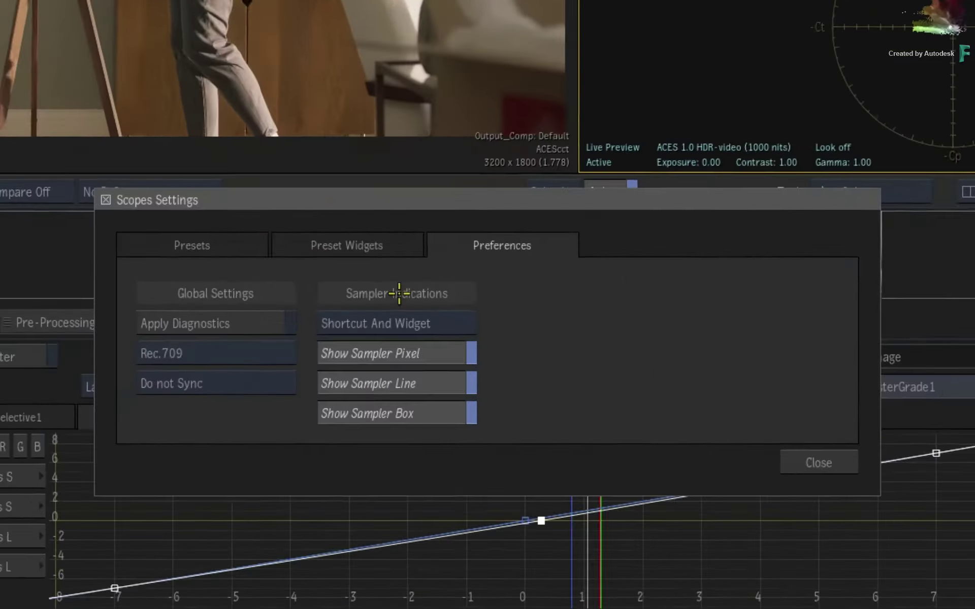
# Go to frame 6 of the second clip and lower the master RGB curve's midpoint to about X 0.505, Y 0.461.
pyautogui.click(355, 457)
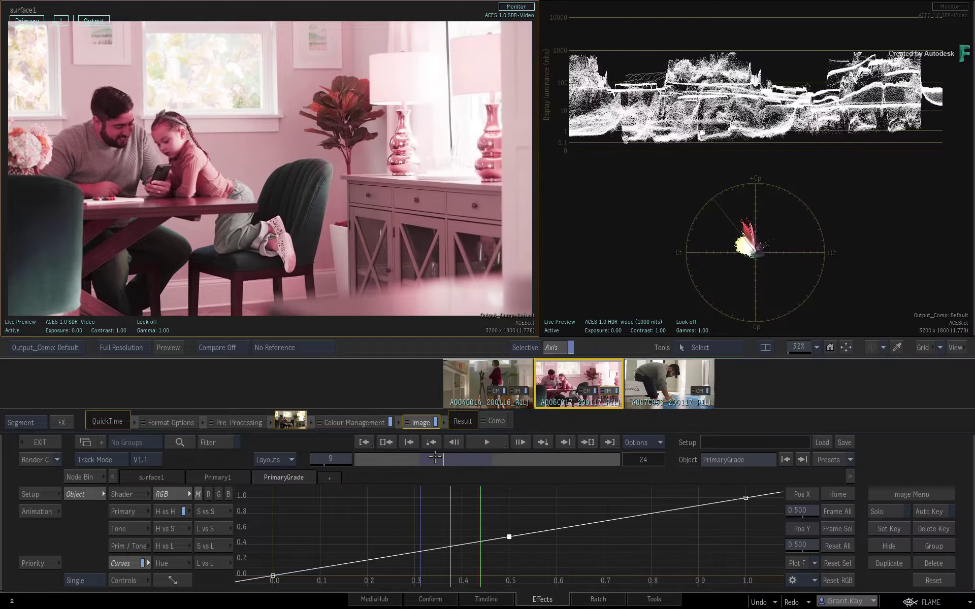
pyautogui.click(435, 458)
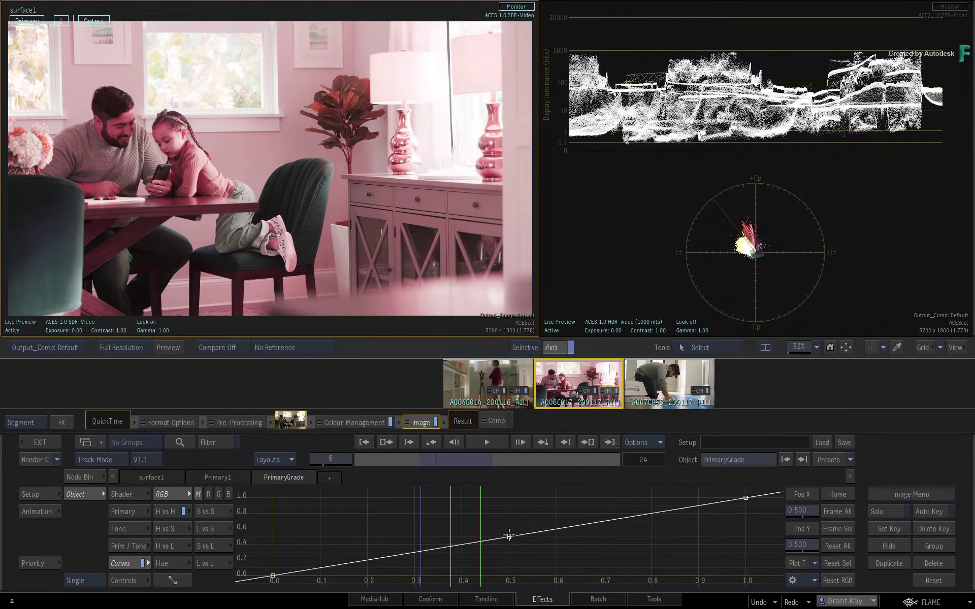
pyautogui.moveTo(509, 533); pyautogui.dragTo(511, 540)
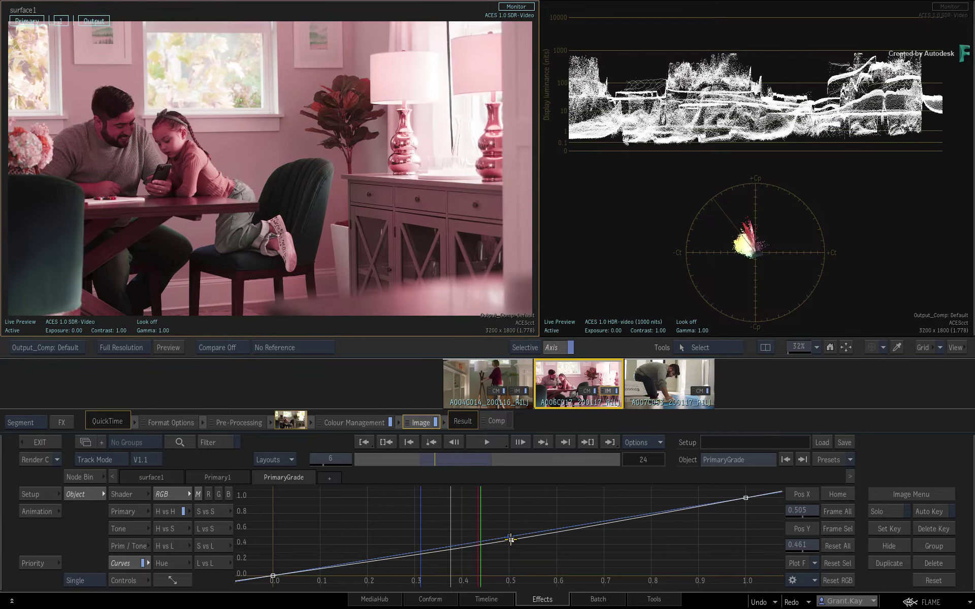
# Raise the blue curve's midpoint to about X 0.495, Y 0.566 and toggle the RGB curves off and on to compare.
pyautogui.click(229, 494)
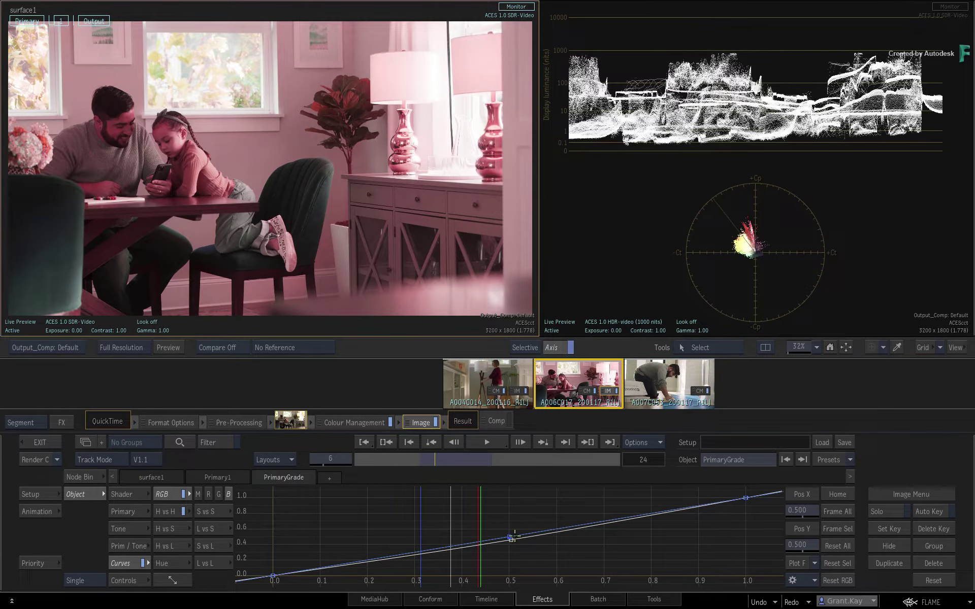
pyautogui.moveTo(508, 535); pyautogui.dragTo(507, 531)
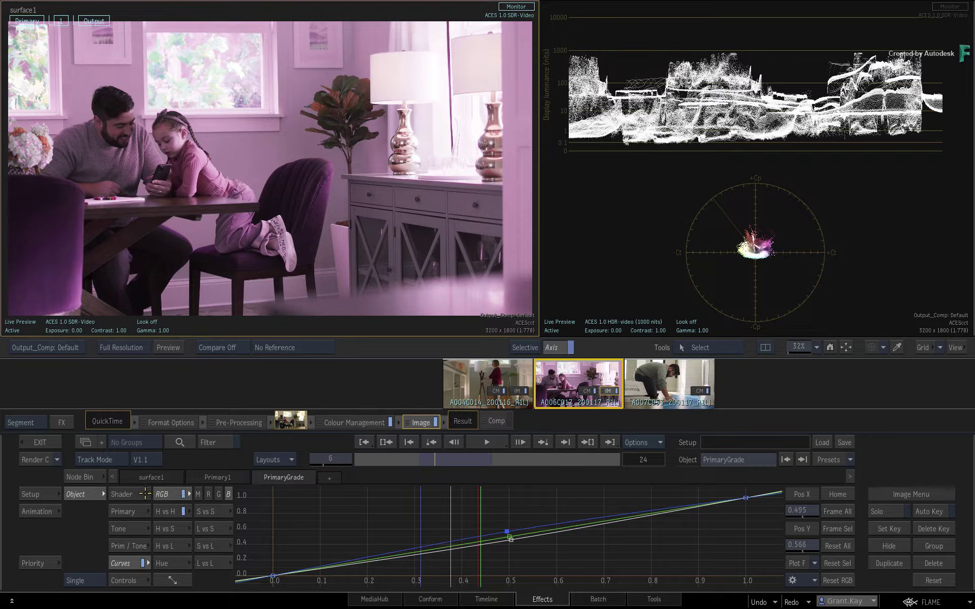
pyautogui.click(183, 494)
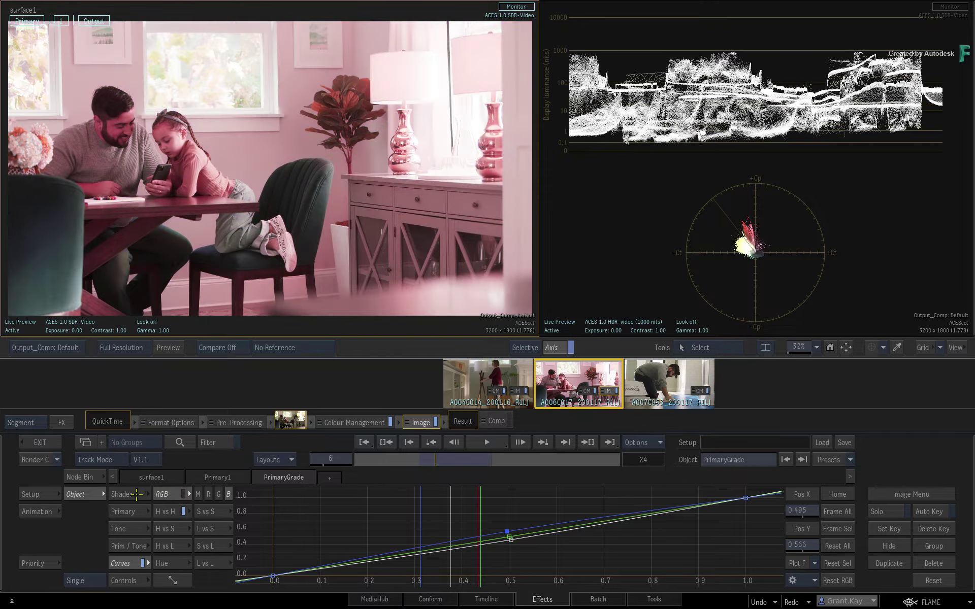
pyautogui.click(183, 494)
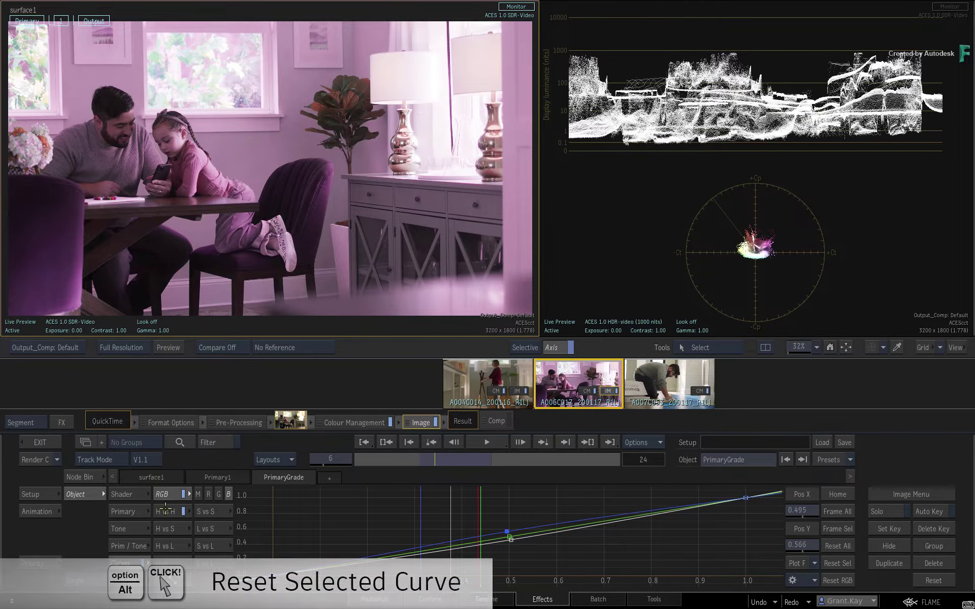
# Reset the Hue vs Hue curve of PrimaryGrade and display its graph.
pyautogui.keyDown('alt'); pyautogui.click(183, 511); pyautogui.keyUp('alt')
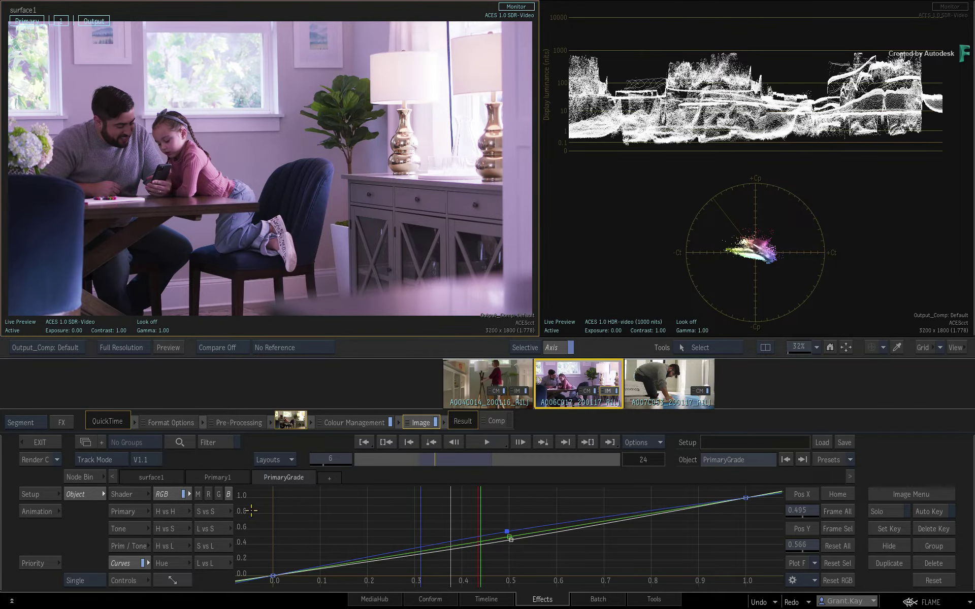
pyautogui.click(169, 513)
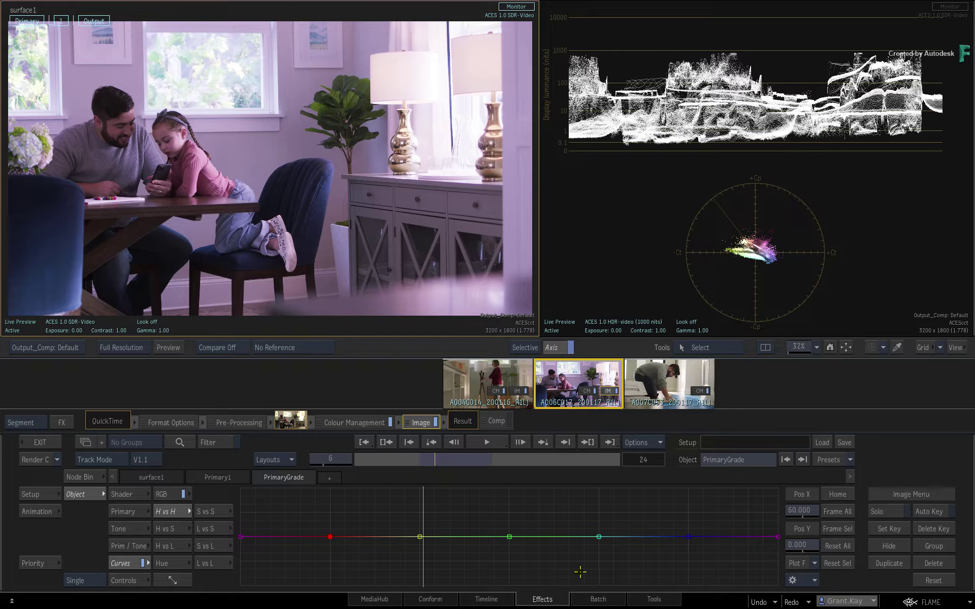
pyautogui.rightClick(472, 527)
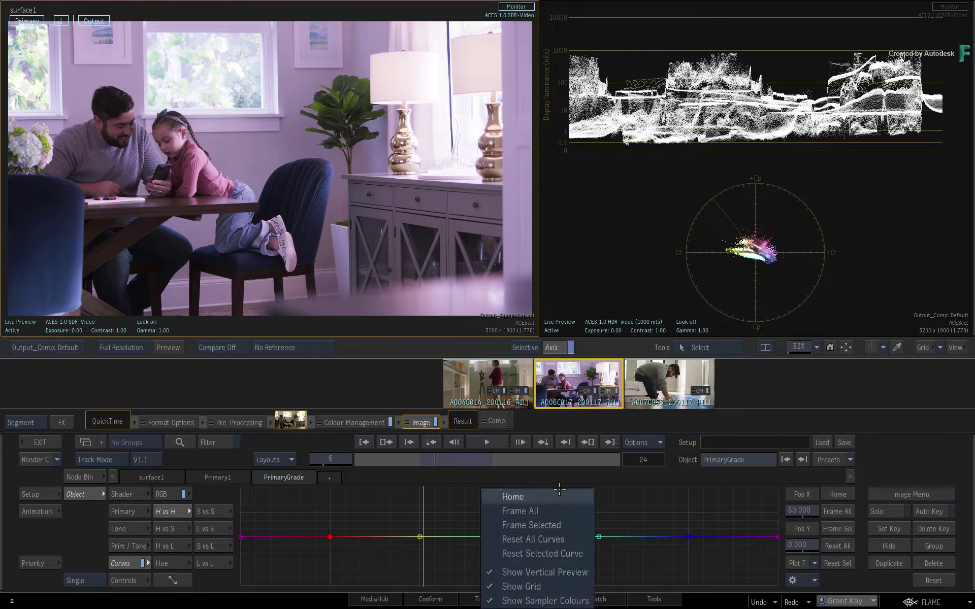
pyautogui.click(640, 504)
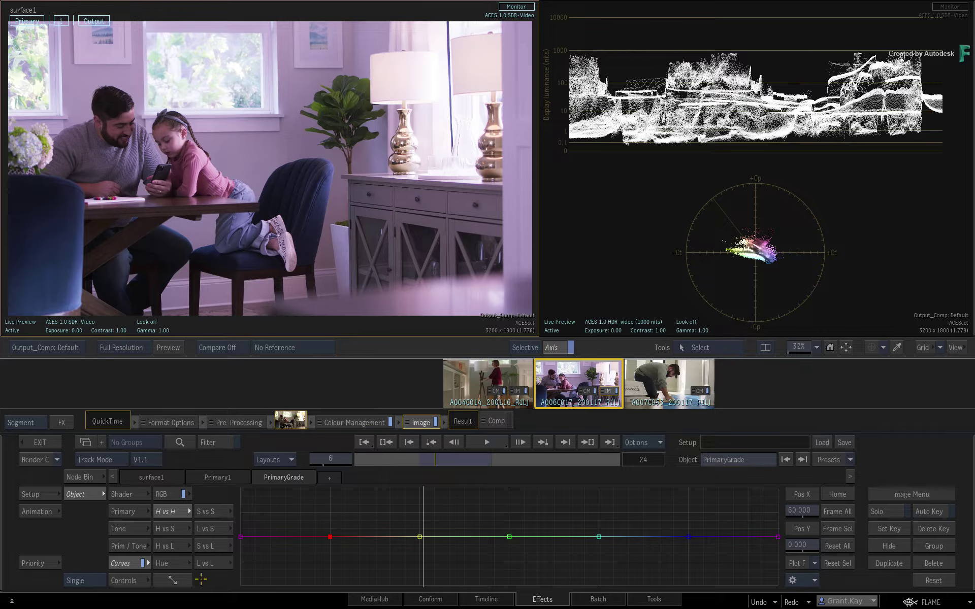
pyautogui.moveTo(366, 509); pyautogui.dragTo(508, 516)
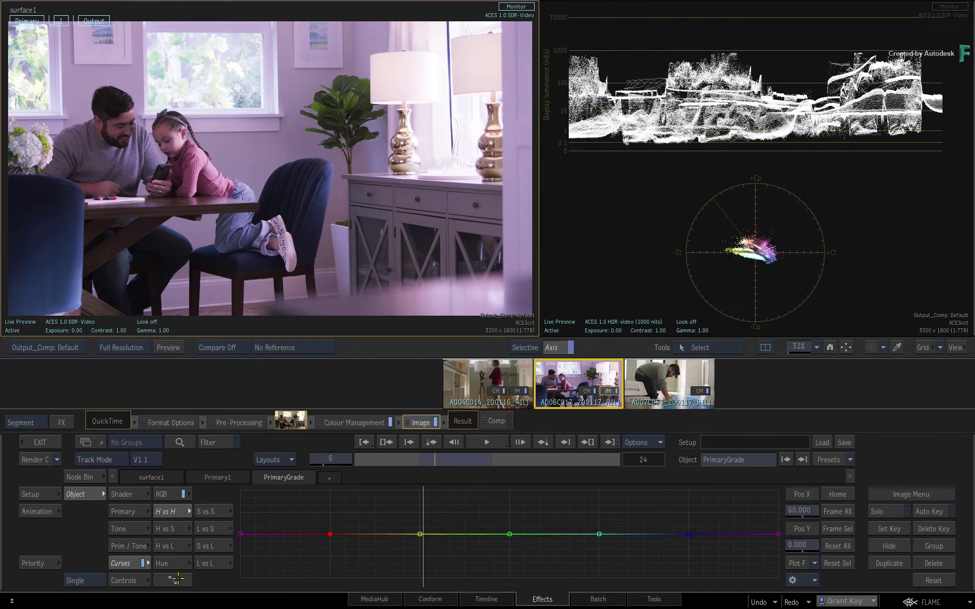
# Open the curves in a floating window and widen it across the full screen below the viewports.
pyautogui.click(175, 580)
pyautogui.moveTo(380, 359); pyautogui.dragTo(145, 358)
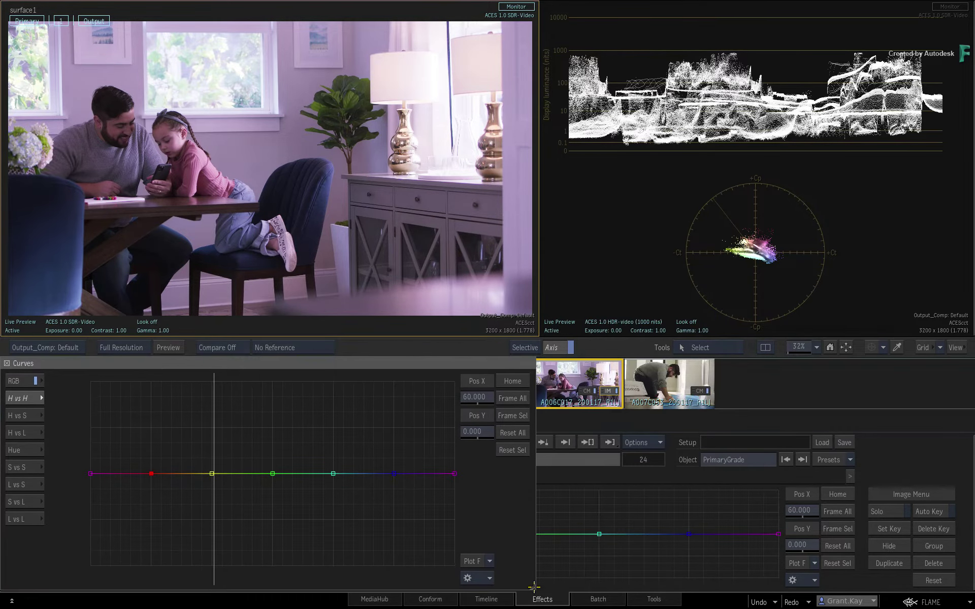
pyautogui.moveTo(535, 586); pyautogui.dragTo(971, 589)
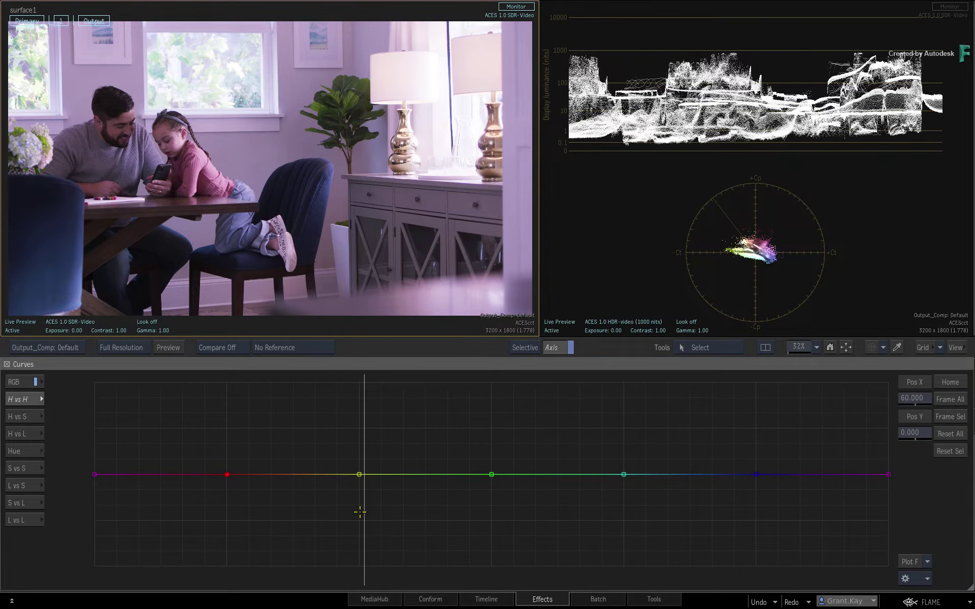
# Lower the yellow point of the Hue vs Hue curve to about -57.6 and raise the blue point to about 53.9.
pyautogui.moveTo(359, 474); pyautogui.dragTo(360, 504)
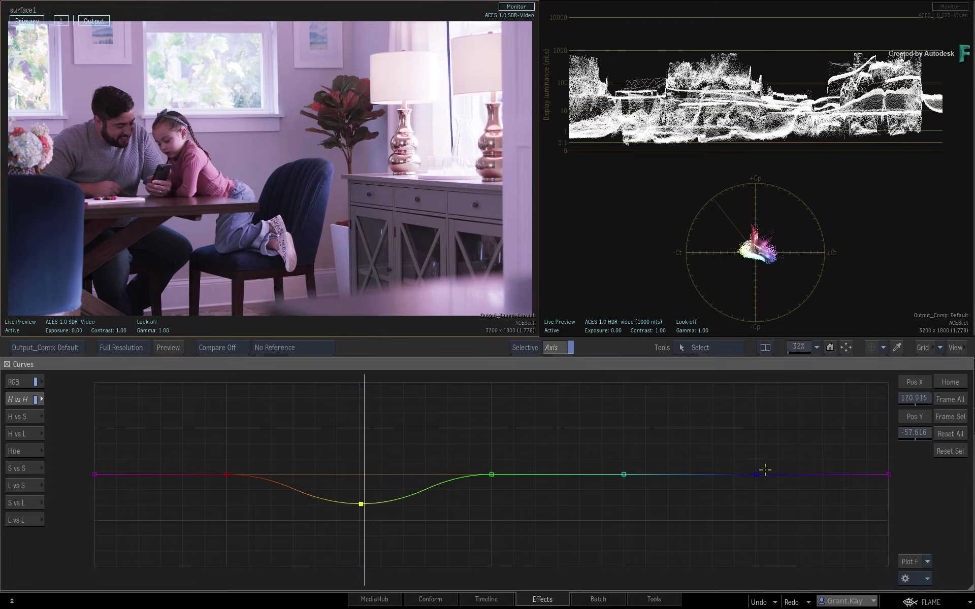
pyautogui.moveTo(761, 473); pyautogui.dragTo(760, 447)
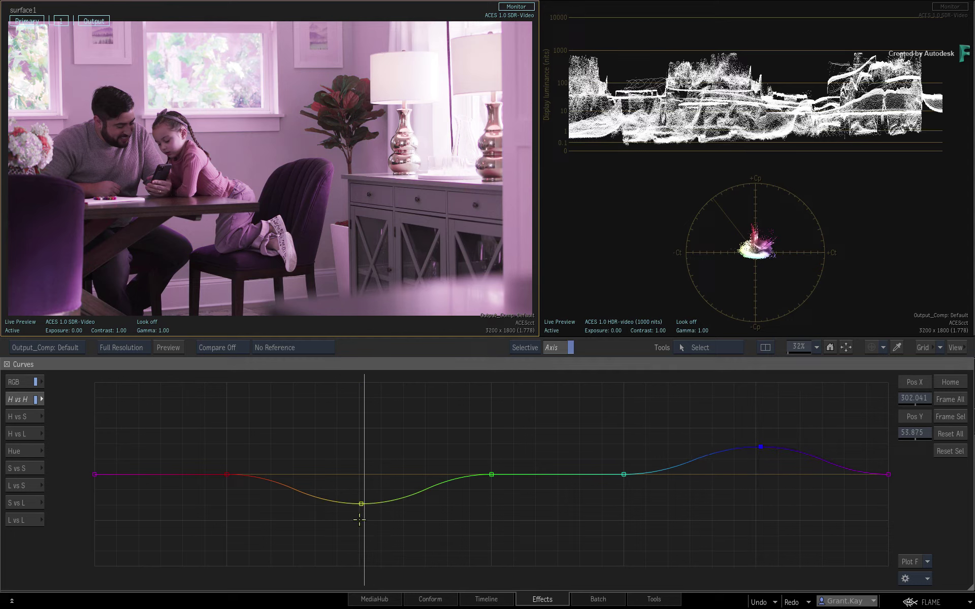
# Adjust the yellow point's vertical position on the Hue vs Hue curve and reset its Pos Y to 0.000.
pyautogui.moveTo(362, 503)
pyautogui.mouseDown()
pyautogui.moveTo(362, 478)
pyautogui.moveTo(361, 505)
pyautogui.moveTo(342, 504)
pyautogui.moveTo(403, 503)
pyautogui.moveTo(346, 503)
pyautogui.moveTo(364, 504)
pyautogui.moveTo(360, 455)
pyautogui.moveTo(360, 500)
pyautogui.moveTo(360, 469)
pyautogui.moveTo(360, 500)
pyautogui.moveTo(387, 499)
pyautogui.moveTo(346, 500)
pyautogui.moveTo(360, 500)
pyautogui.mouseUp()
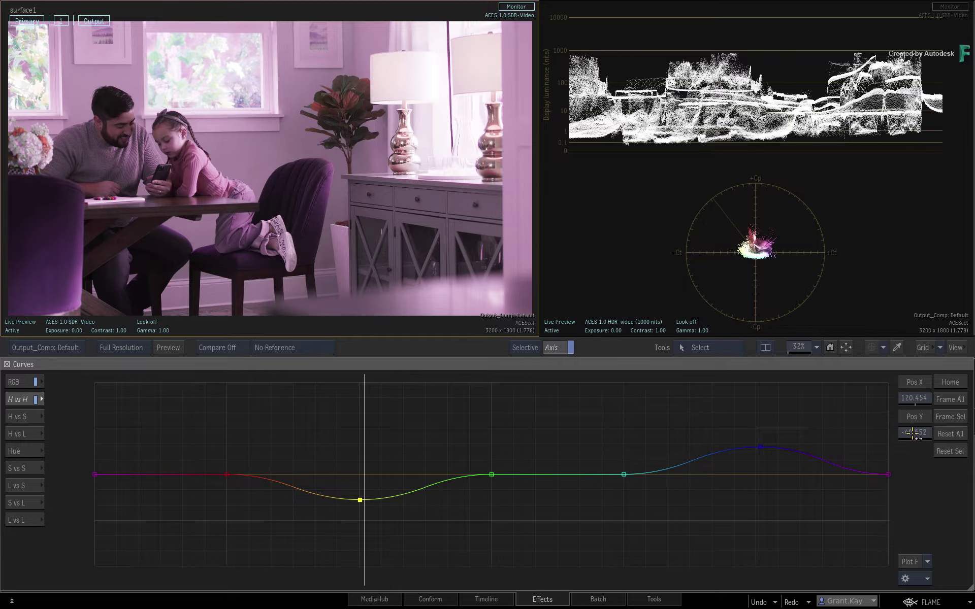
pyautogui.moveTo(914, 434); pyautogui.dragTo(890, 449)
pyautogui.moveTo(914, 433)
pyautogui.mouseDown()
pyautogui.moveTo(952, 431)
pyautogui.moveTo(886, 432)
pyautogui.moveTo(945, 432)
pyautogui.moveTo(920, 434)
pyautogui.mouseUp()
pyautogui.keyDown('ctrl'); pyautogui.click(919, 434); pyautogui.keyUp('ctrl')
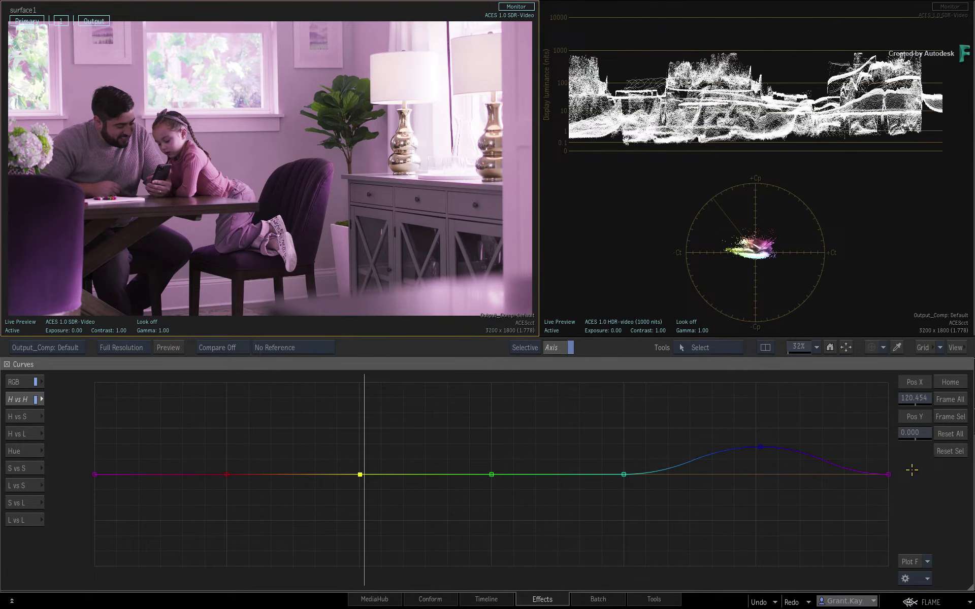
# Lower the yellow point of the Hue vs Hue curve moderately below the baseline to warm the plant's leaves.
pyautogui.rightClick(425, 445)
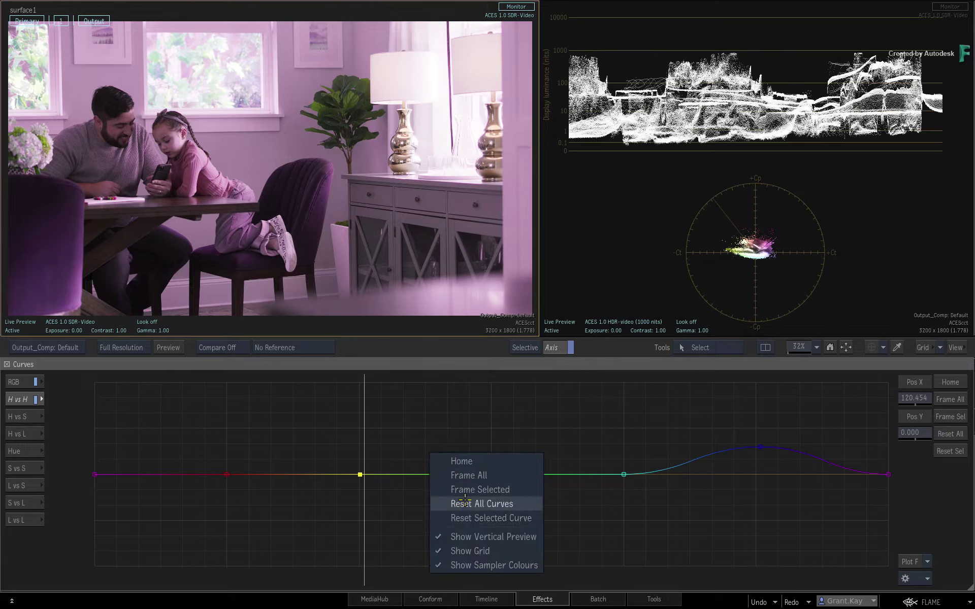
pyautogui.click(459, 430)
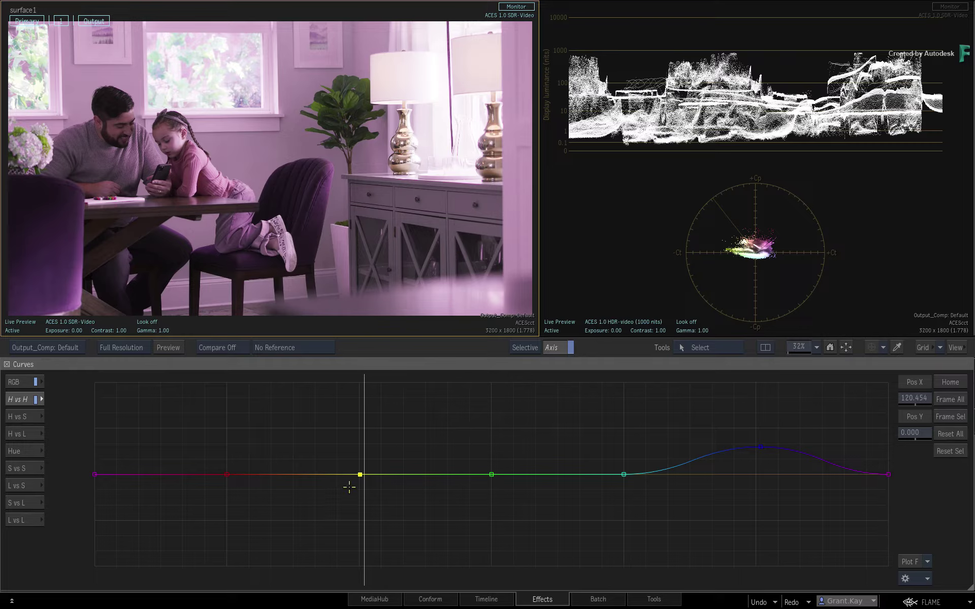
pyautogui.moveTo(360, 474)
pyautogui.mouseDown()
pyautogui.moveTo(360, 495)
pyautogui.moveTo(360, 472)
pyautogui.mouseUp()
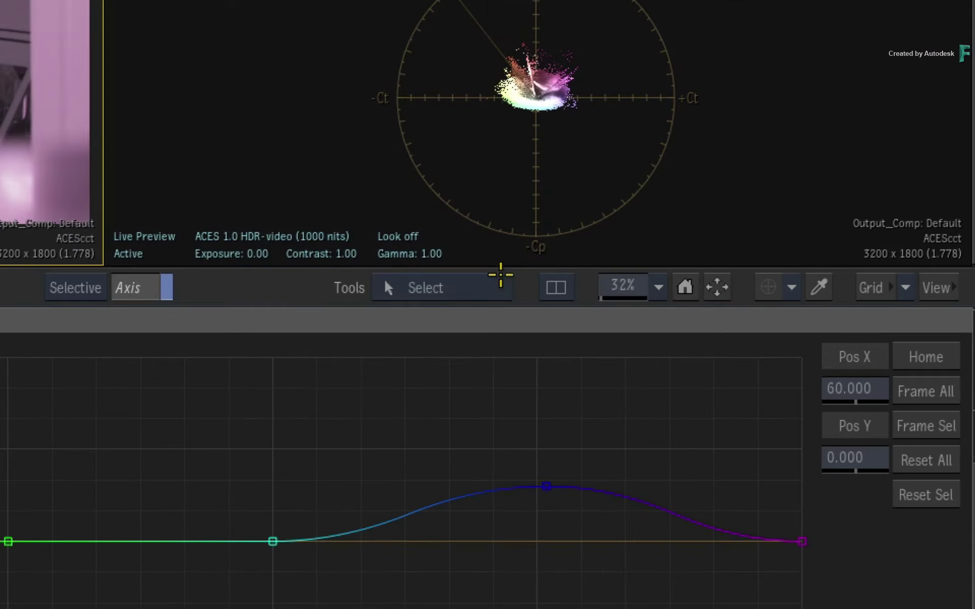
# Delete the green and cyan points from the Hue vs Hue curve with the Delete tool.
pyautogui.click(729, 345)
pyautogui.click(482, 253)
pyautogui.click(272, 541)
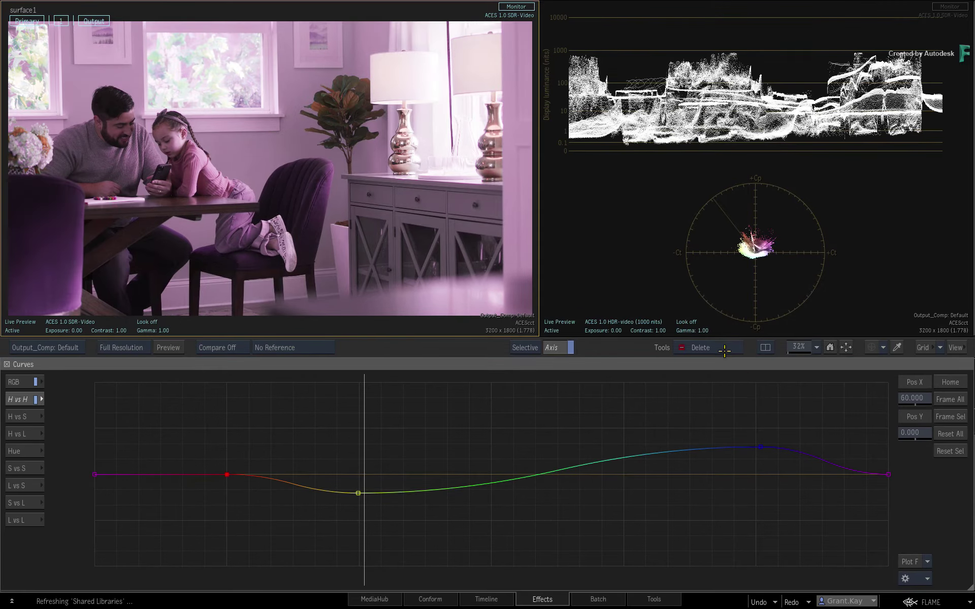
pyautogui.click(518, 300)
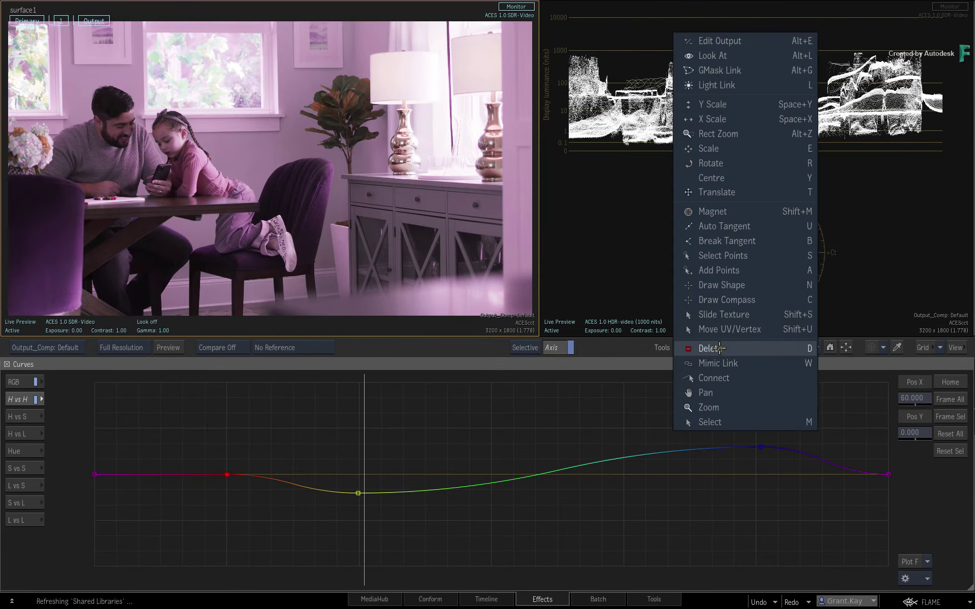